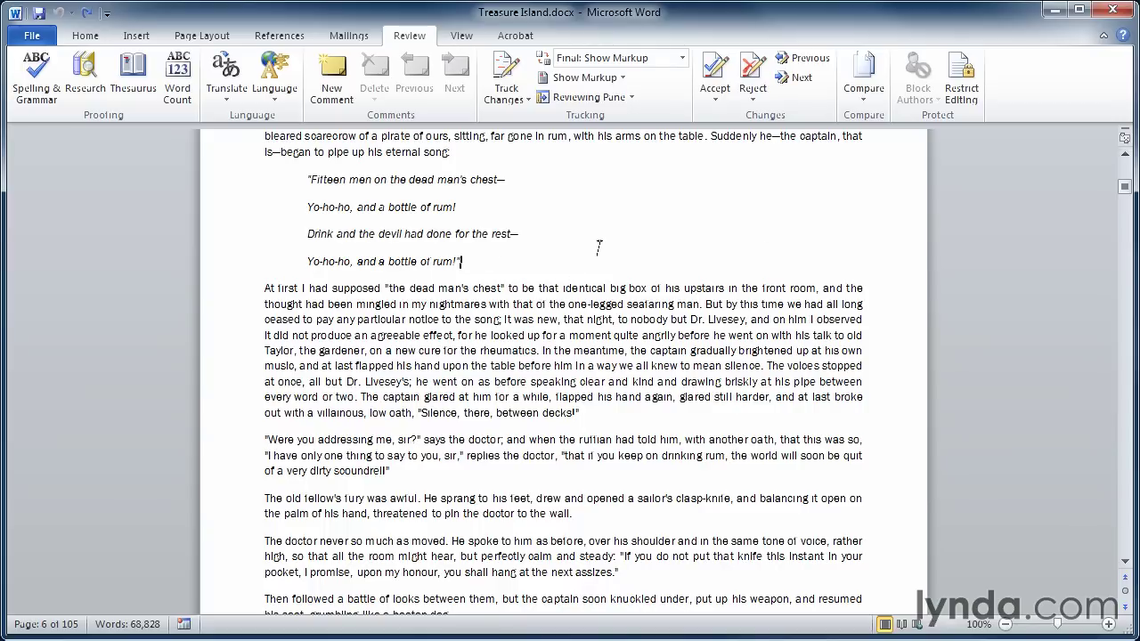
- Turn on Track Changes for the document
scroll(575, 326, up, 1)
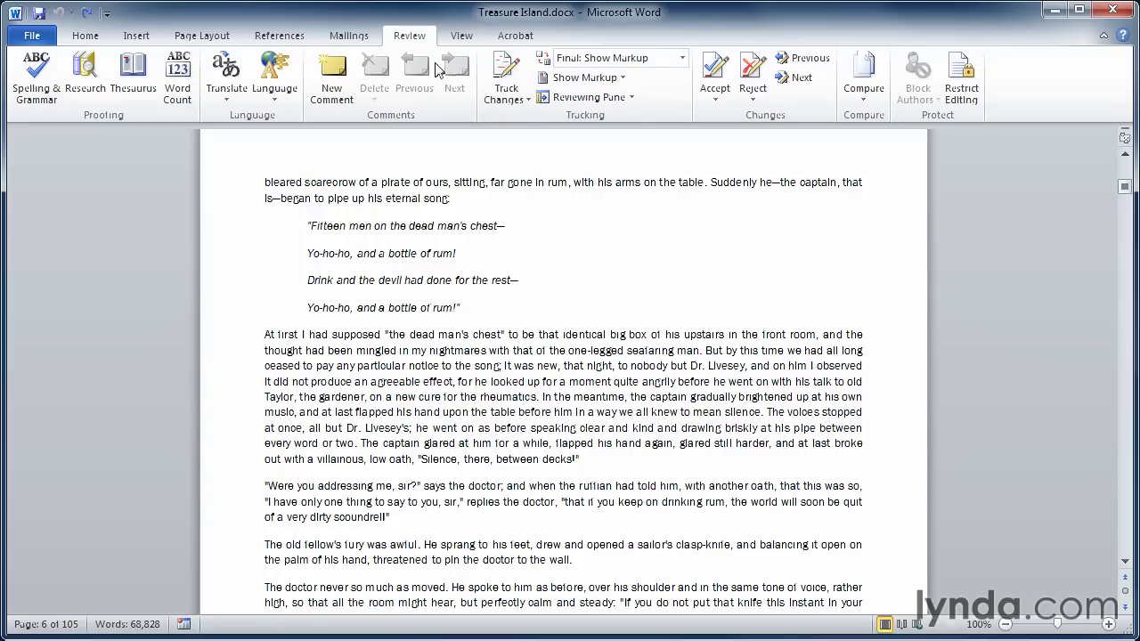
click(505, 71)
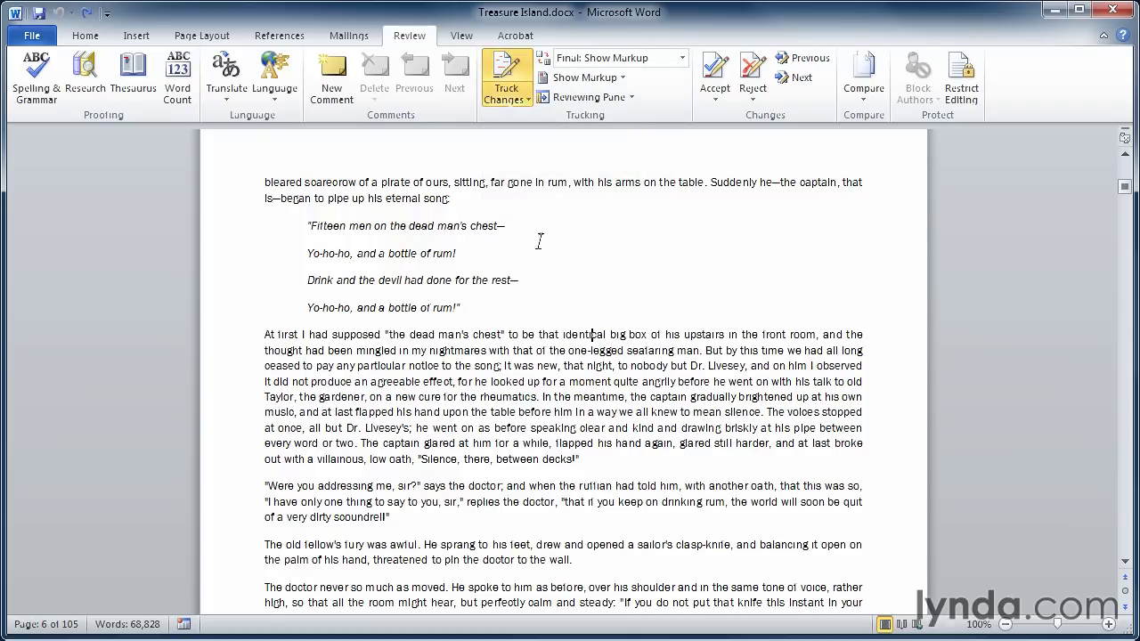
click(527, 100)
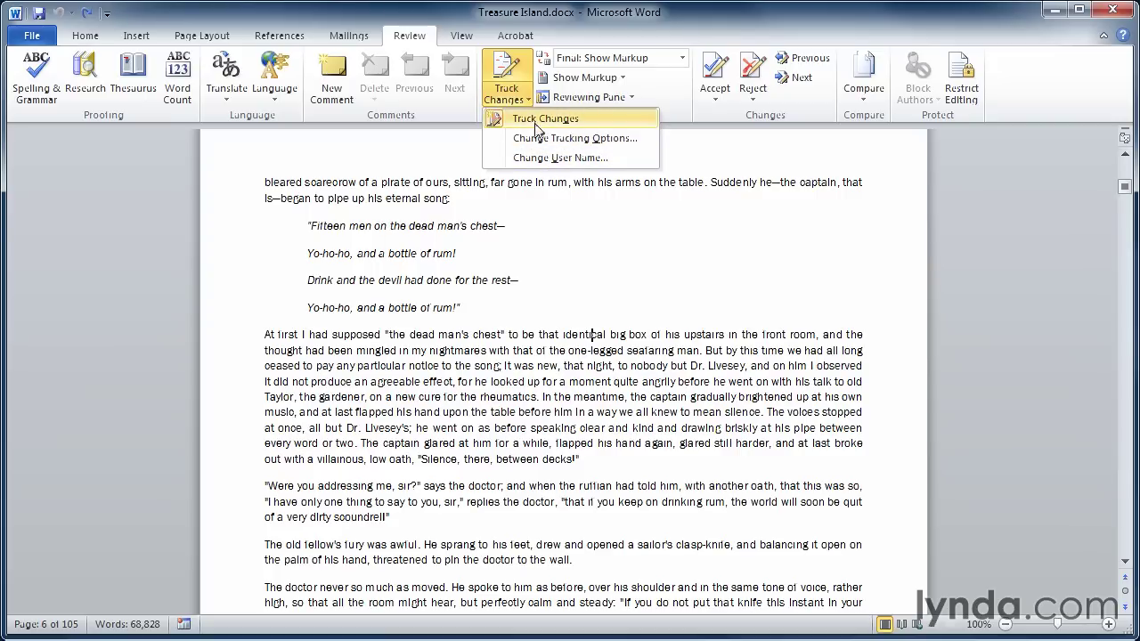
key(Escape)
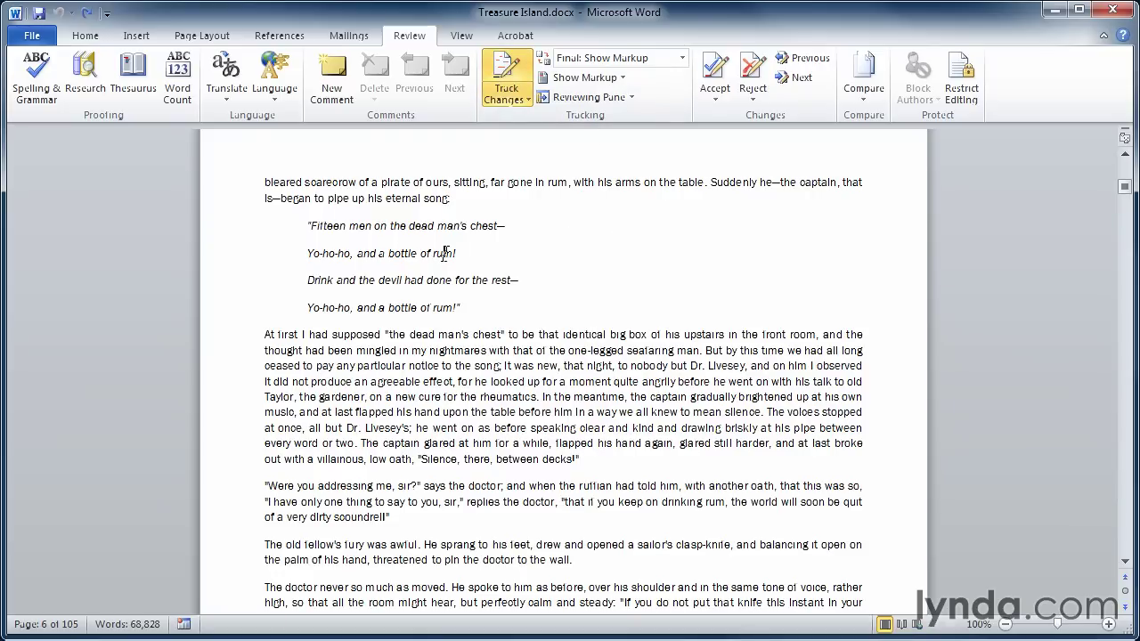
- Replace "rum" with "milk" in both "Yo-ho-ho, and a bottle of rum!" lines of the song
double_click(444, 254)
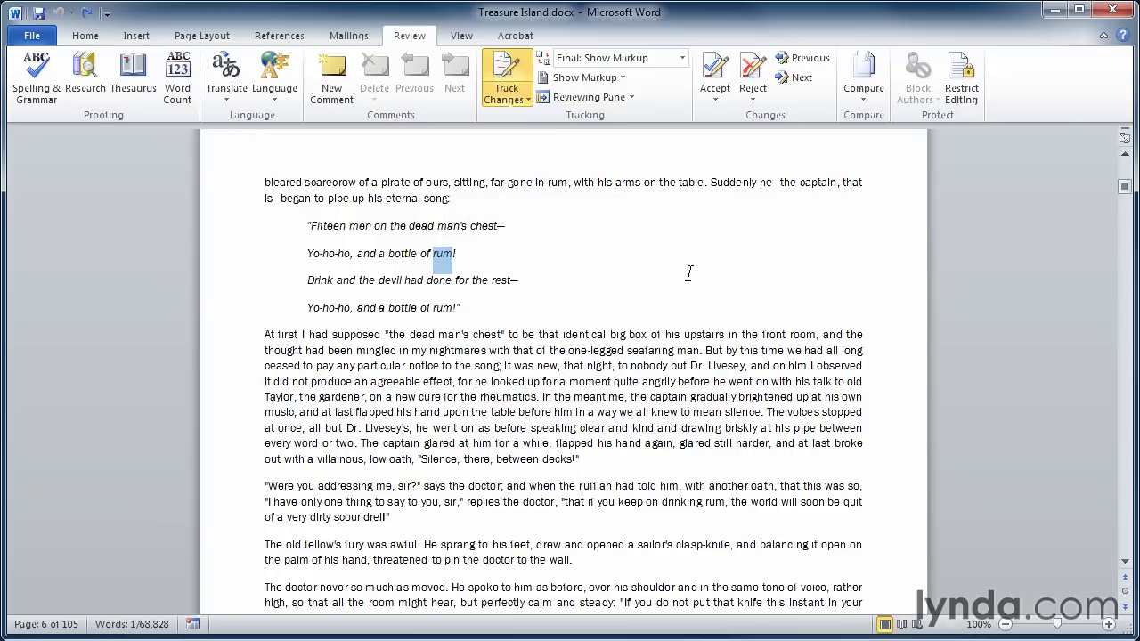
text(milk)
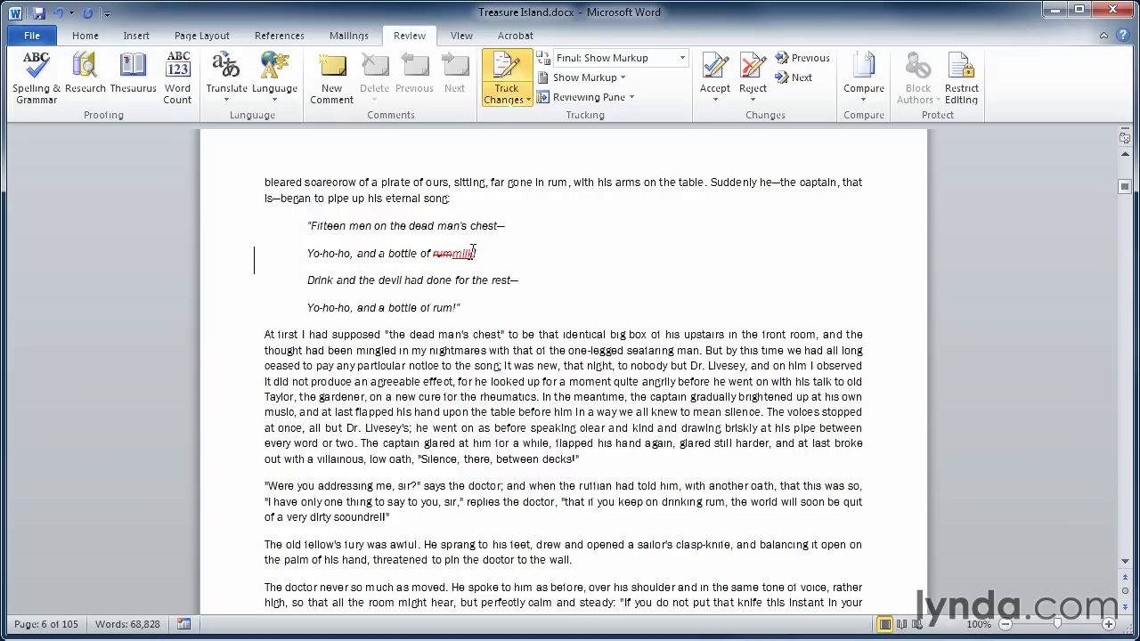
mouse_move(472, 254)
double_click(443, 308)
text(milk)
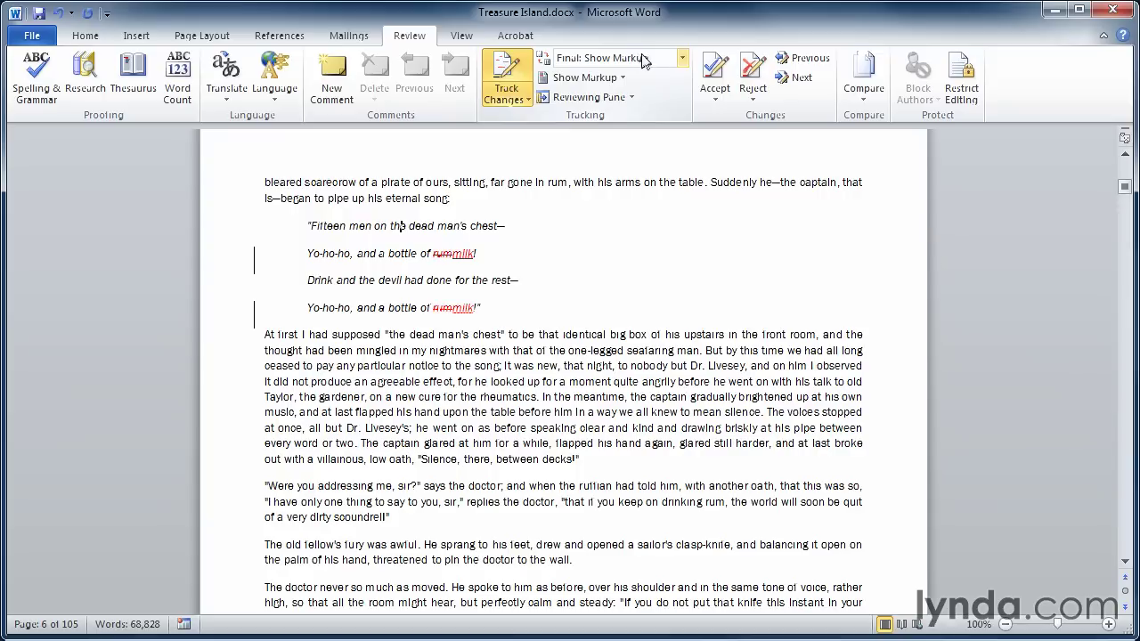
- Preview the document in the Final display for review, and return to Final: Show Markup
click(683, 60)
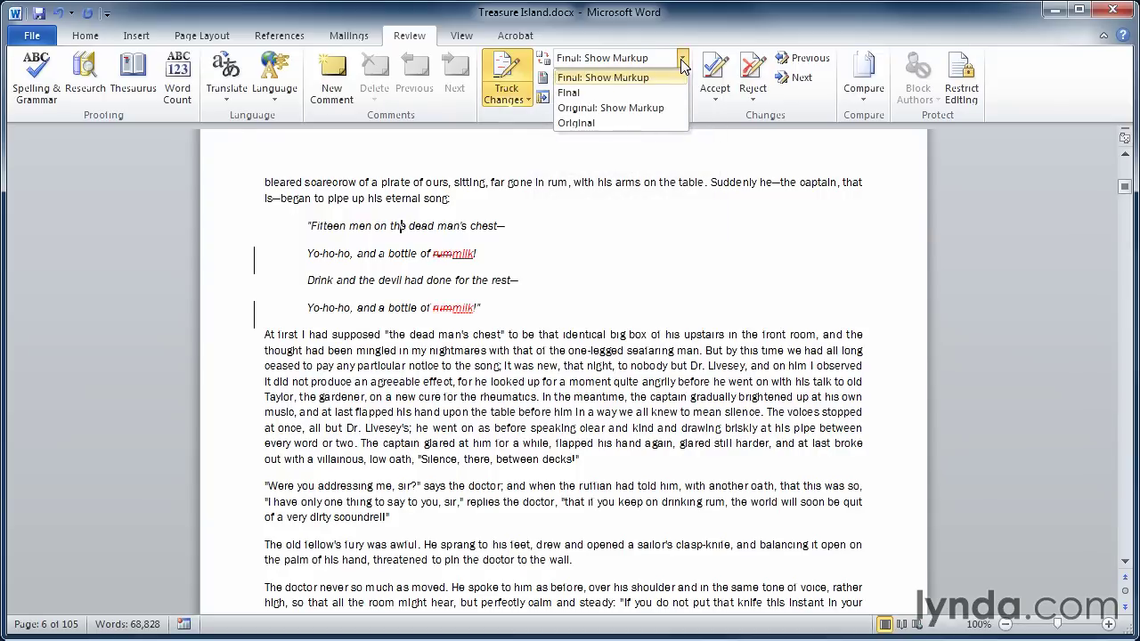
click(628, 92)
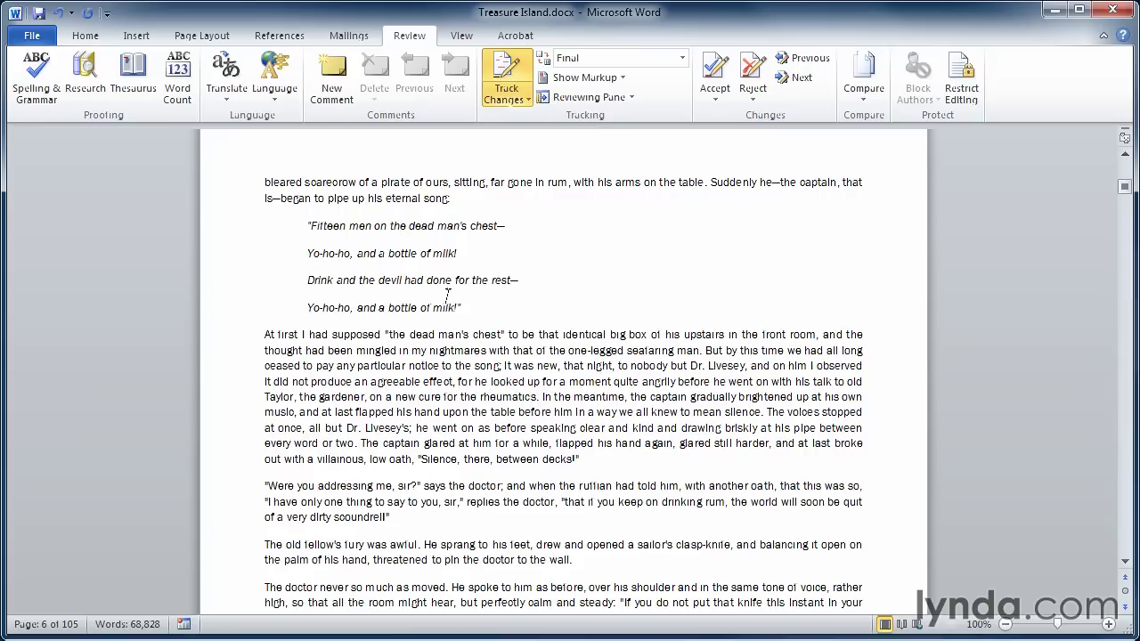
click(684, 58)
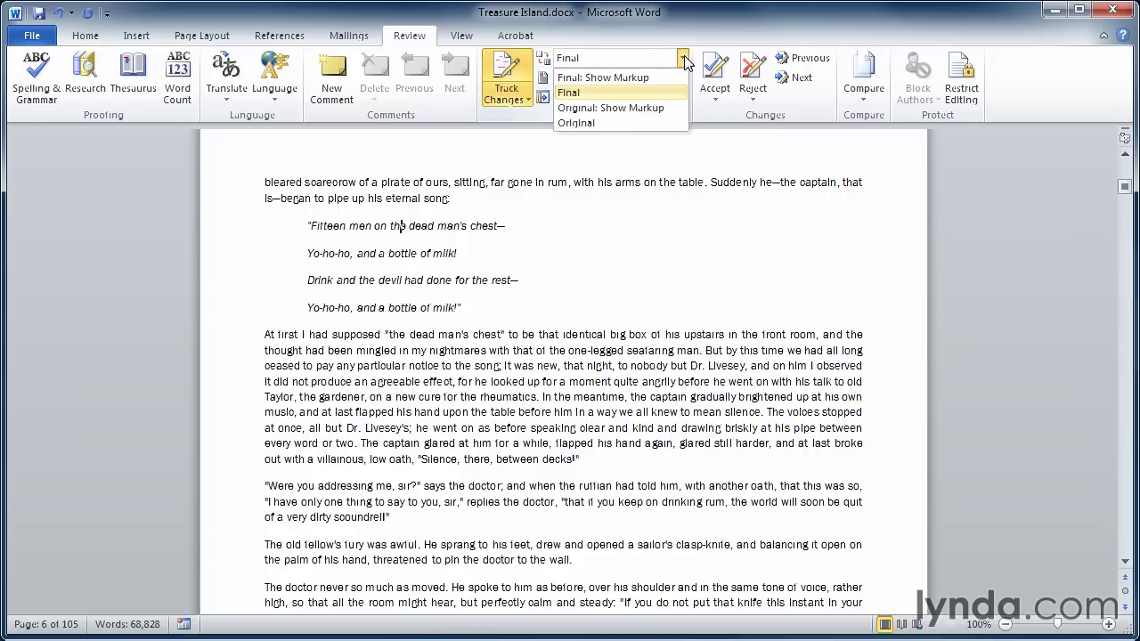
click(664, 78)
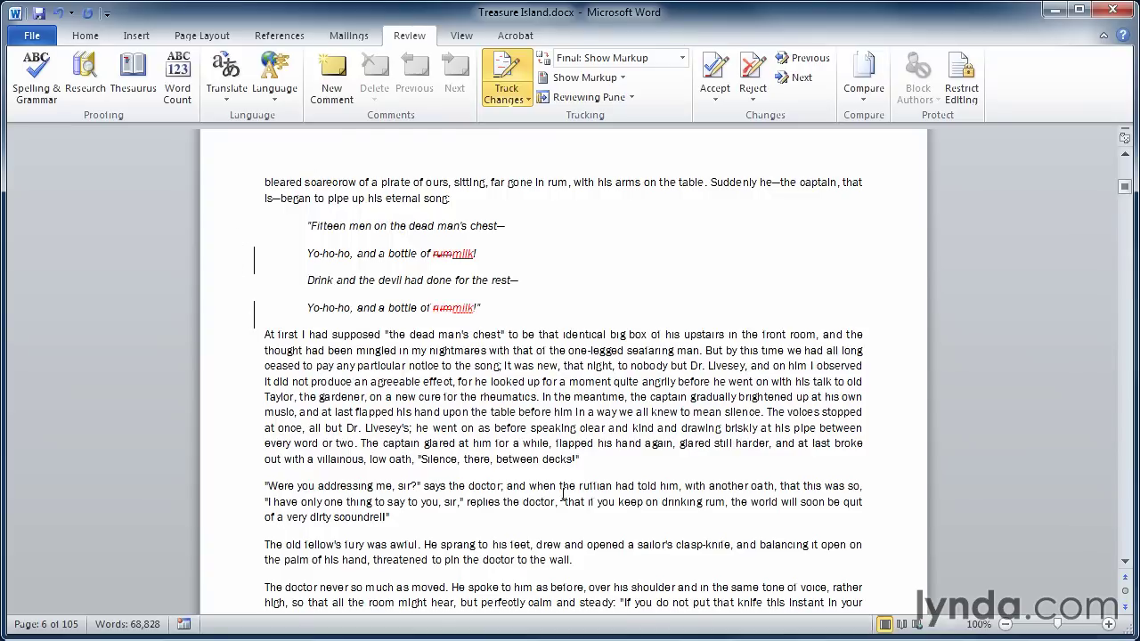
- View the document's Original version without the edits, and switch back to Final: Show Markup
scroll(563, 494, down, 6)
scroll(563, 494, up, 6)
click(682, 59)
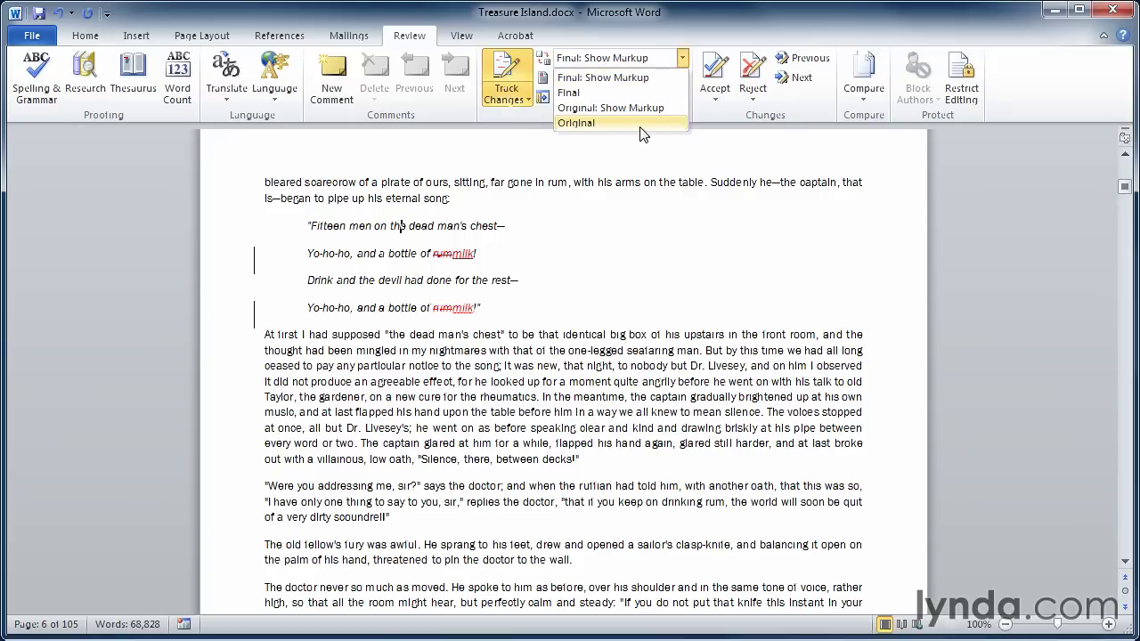
click(589, 124)
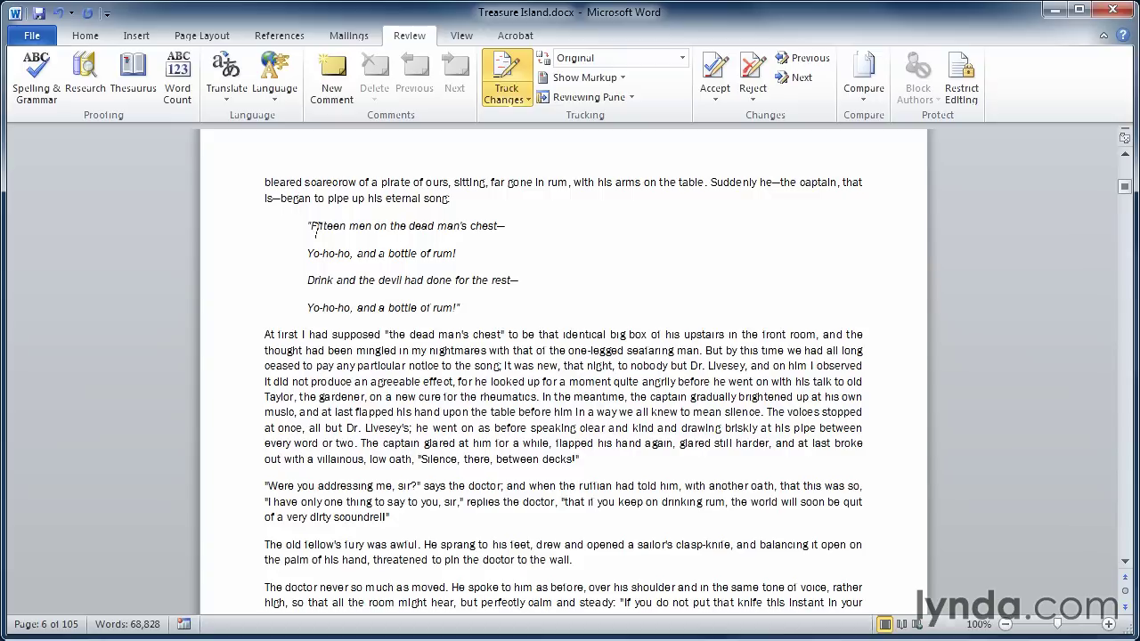
click(682, 58)
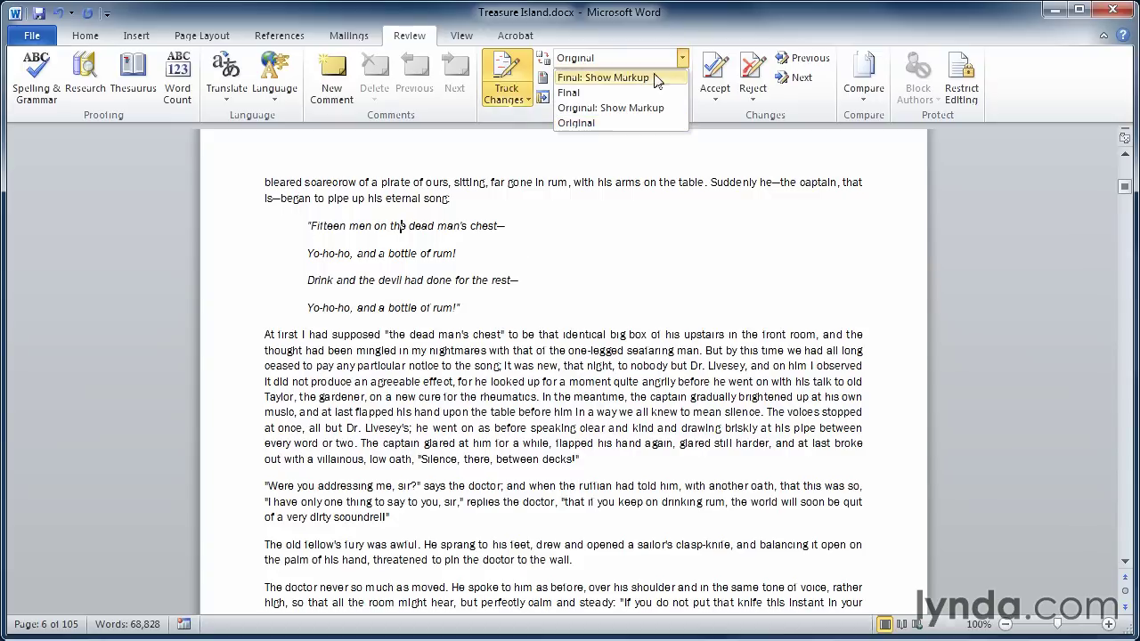
click(654, 79)
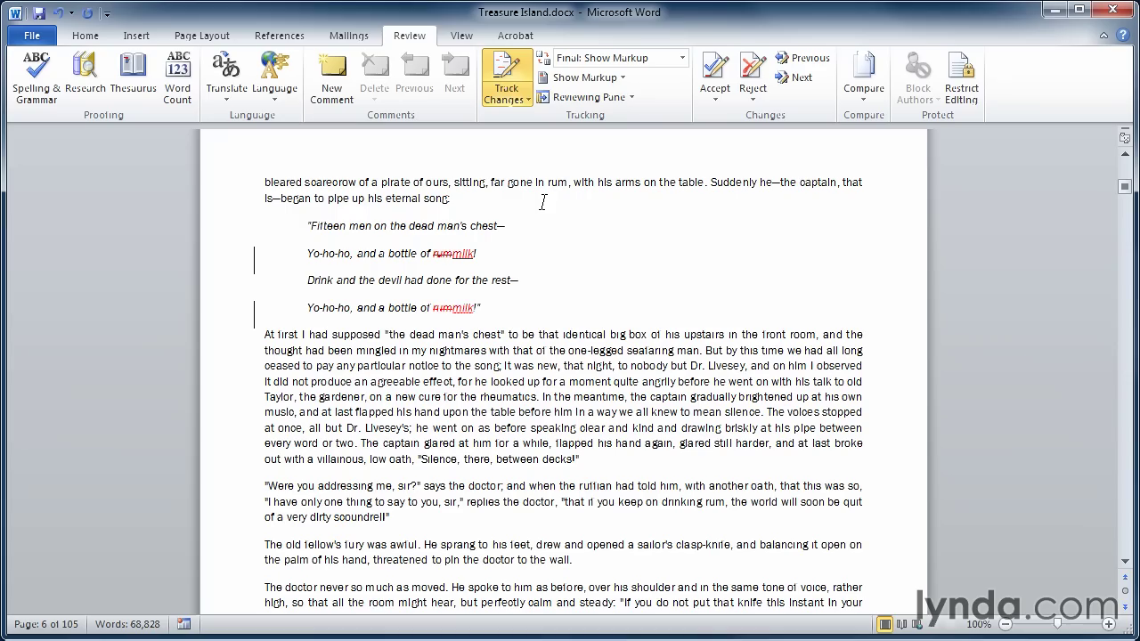
- Find the first tracked change from the start of Part One and accept replacing "rum" with "milk" in the song's second line
scroll(550, 203, up, 20)
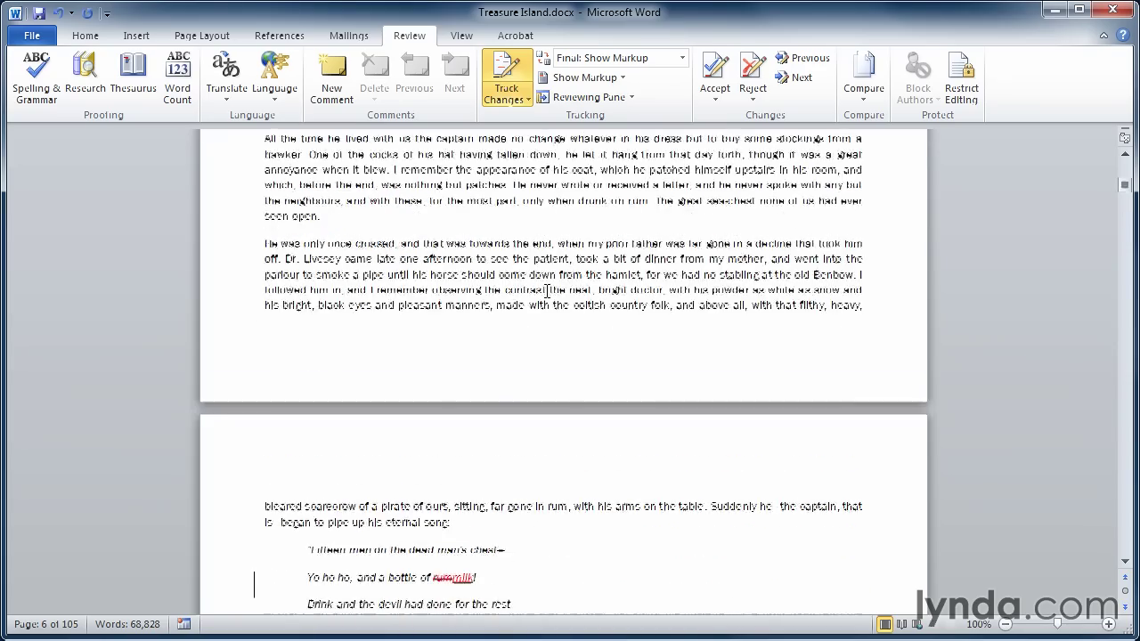
scroll(488, 241, up, 18)
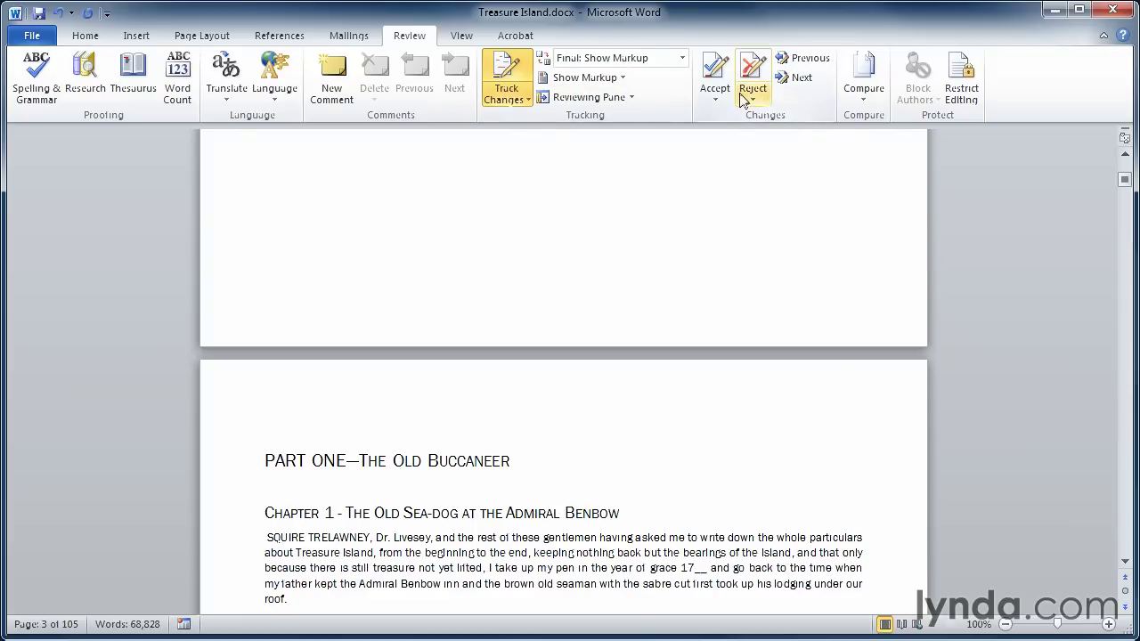
click(798, 82)
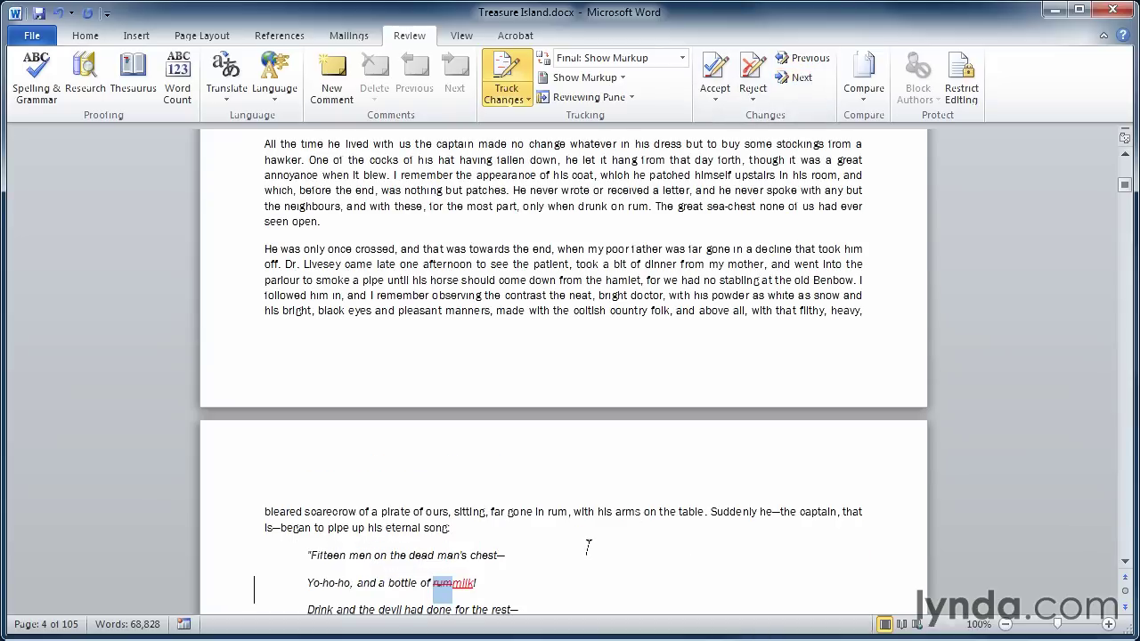
scroll(619, 516, down, 4)
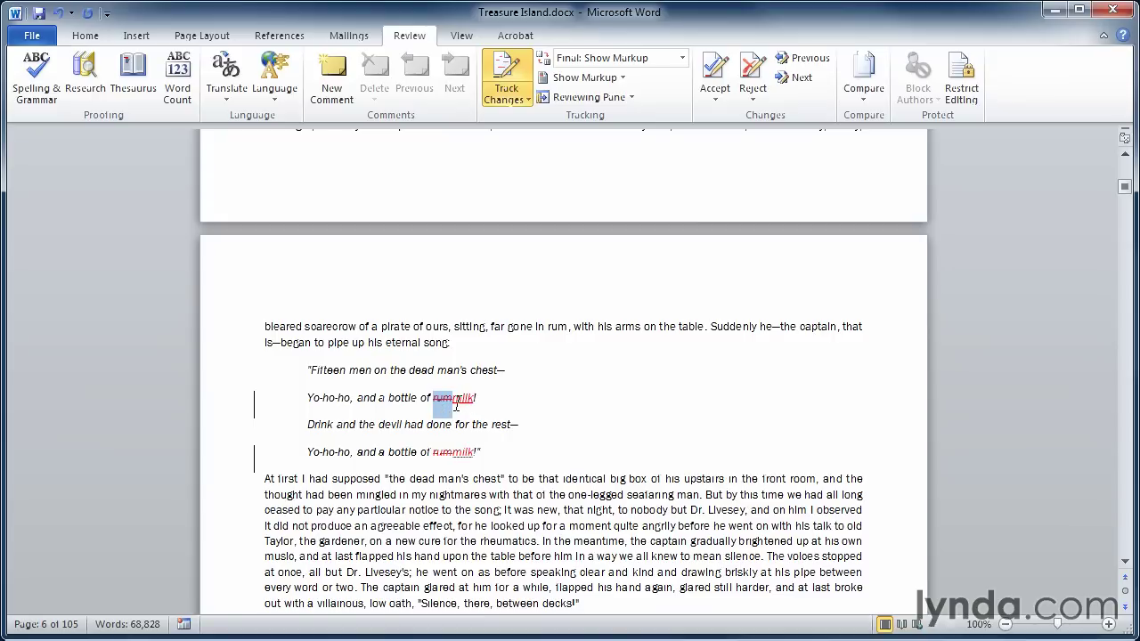
mouse_move(459, 406)
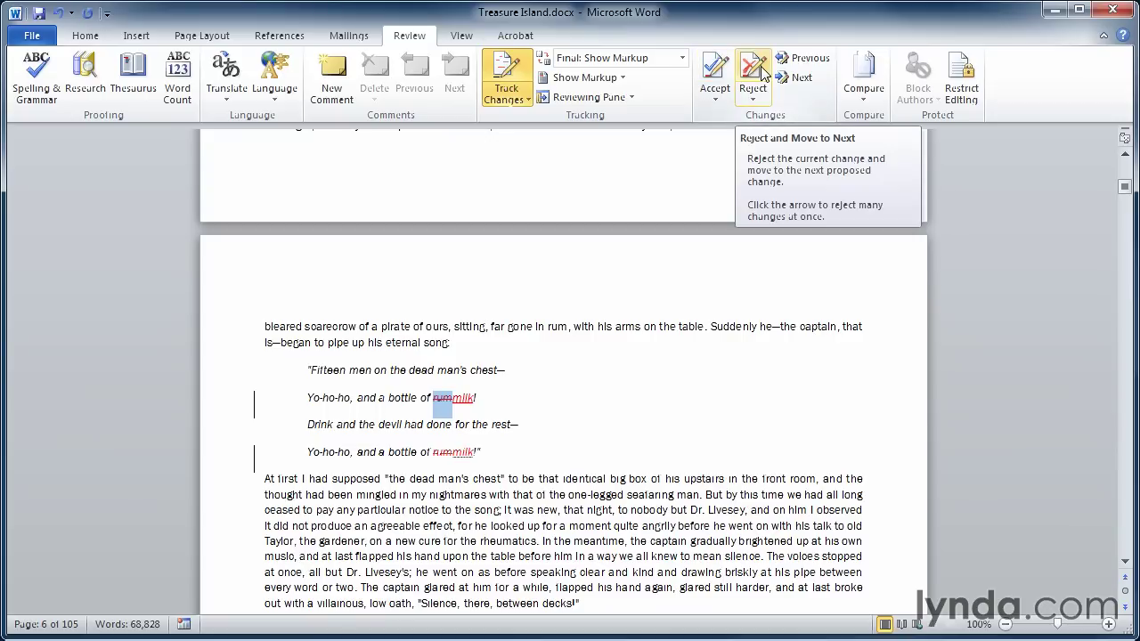
click(708, 73)
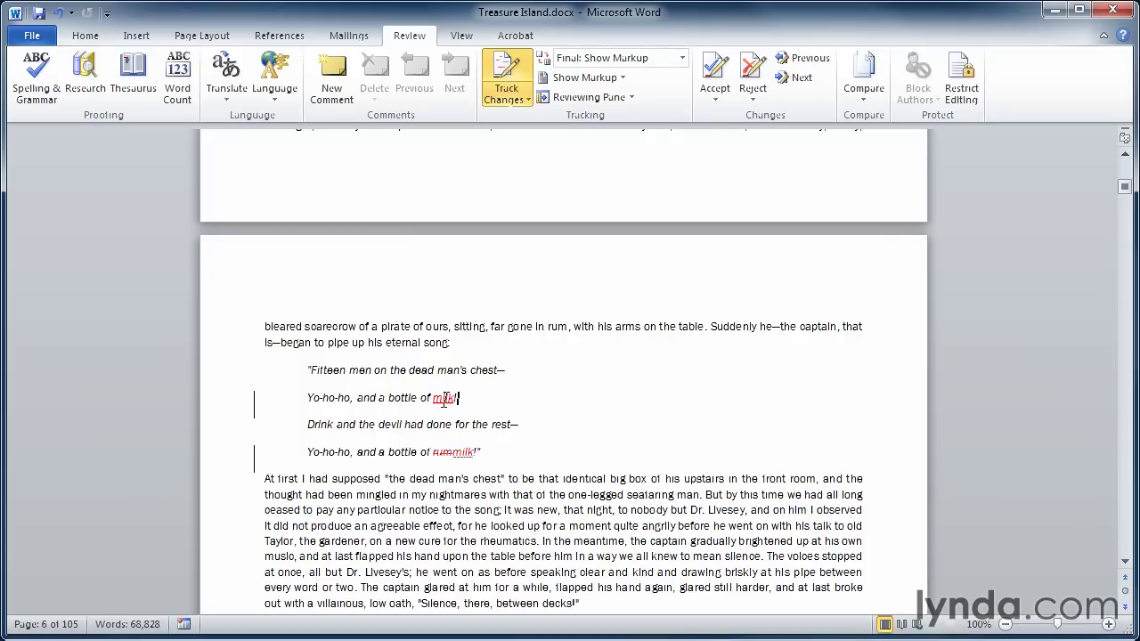
click(712, 75)
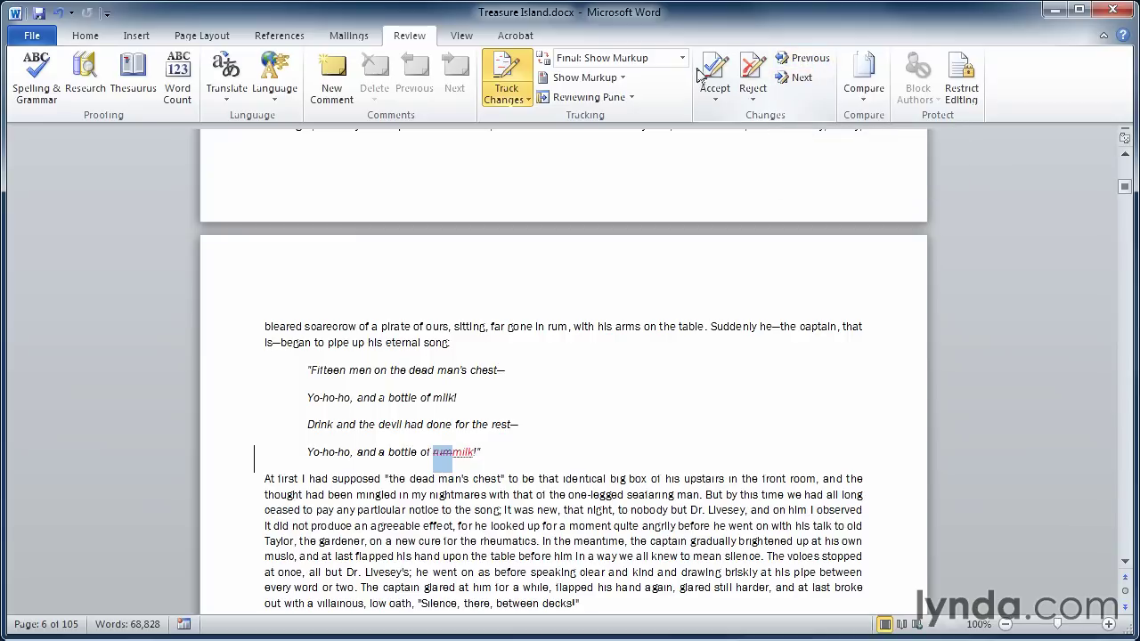
- Accept the tracked deletion of "rum" and insertion of "milk" in the song's last line
click(814, 86)
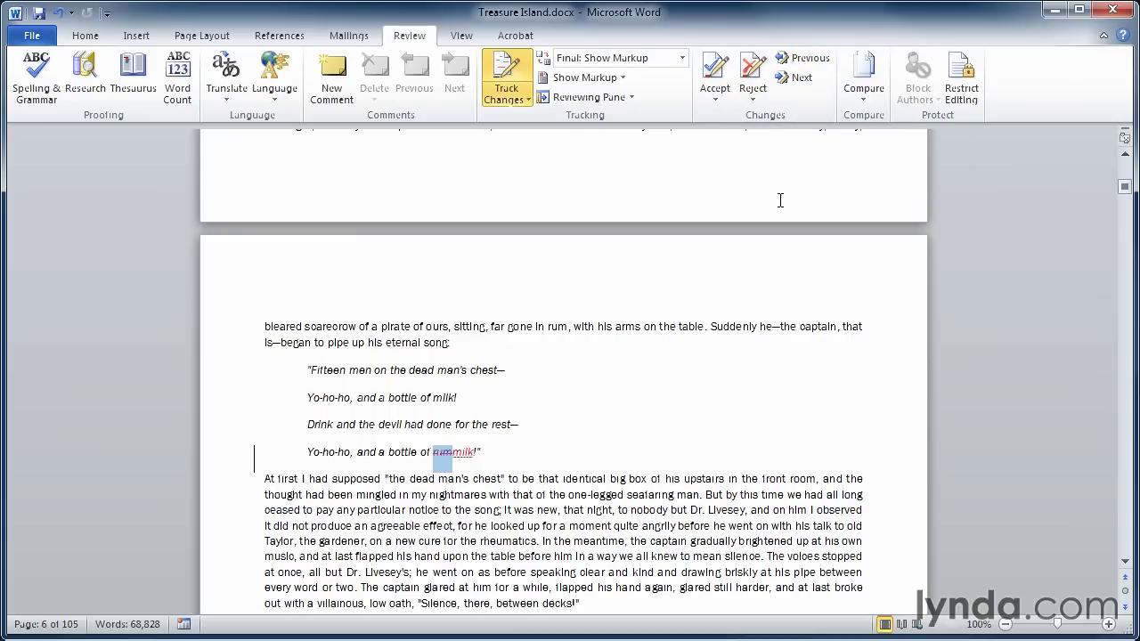
click(715, 66)
click(715, 67)
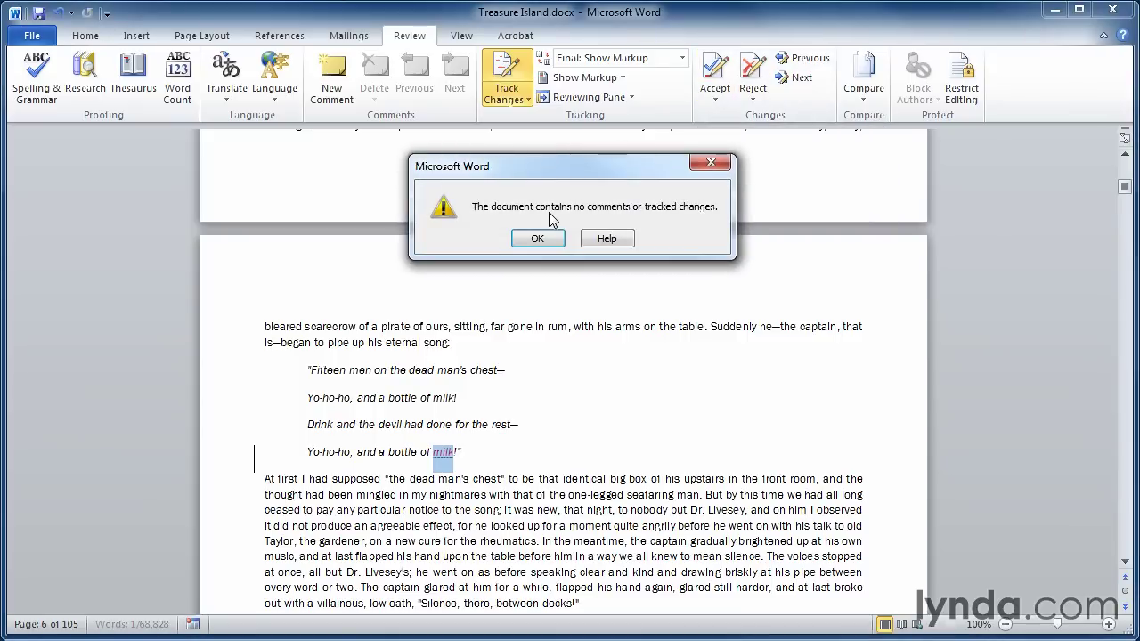
click(537, 239)
click(549, 561)
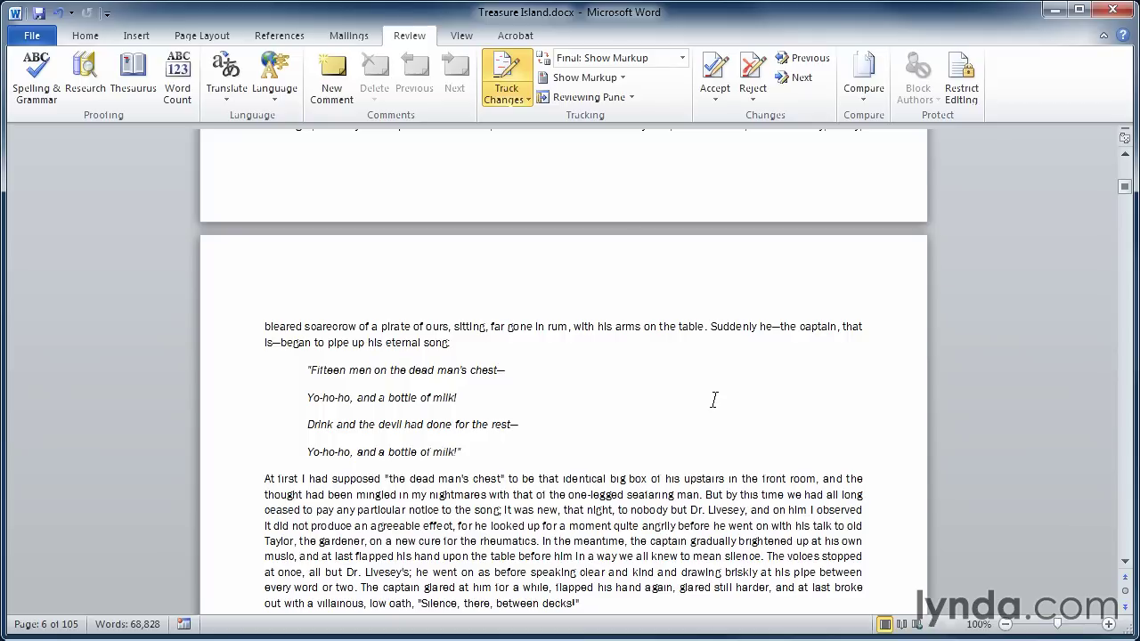
- Undo the accepted changes in both "Yo-ho-ho" lines to restore their revision markup
click(59, 15)
click(59, 15)
click(59, 14)
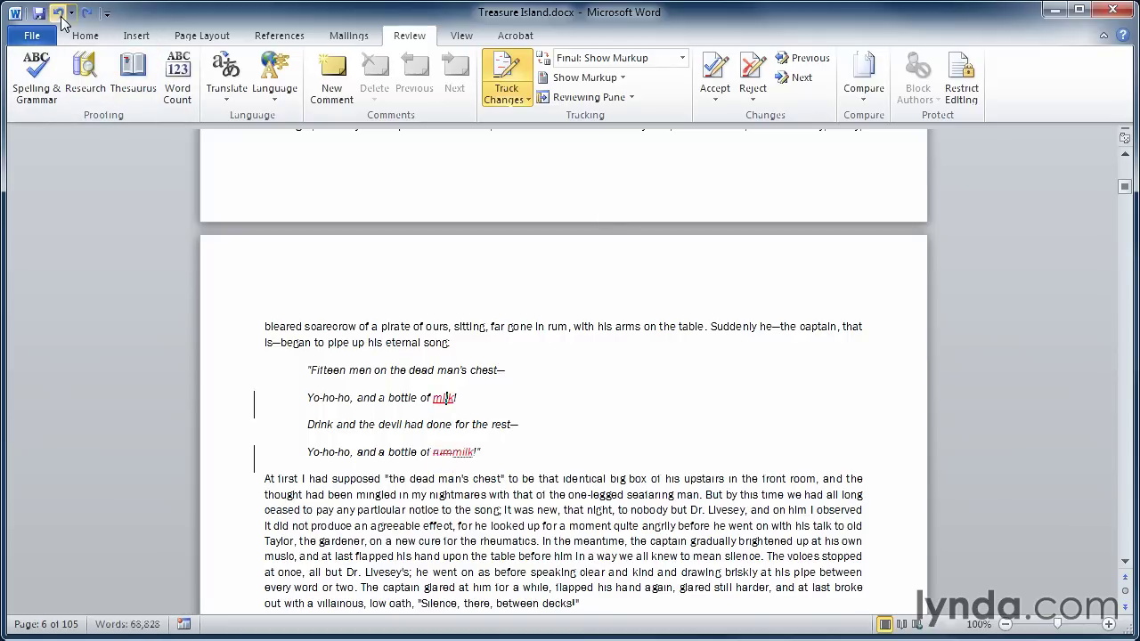
click(509, 311)
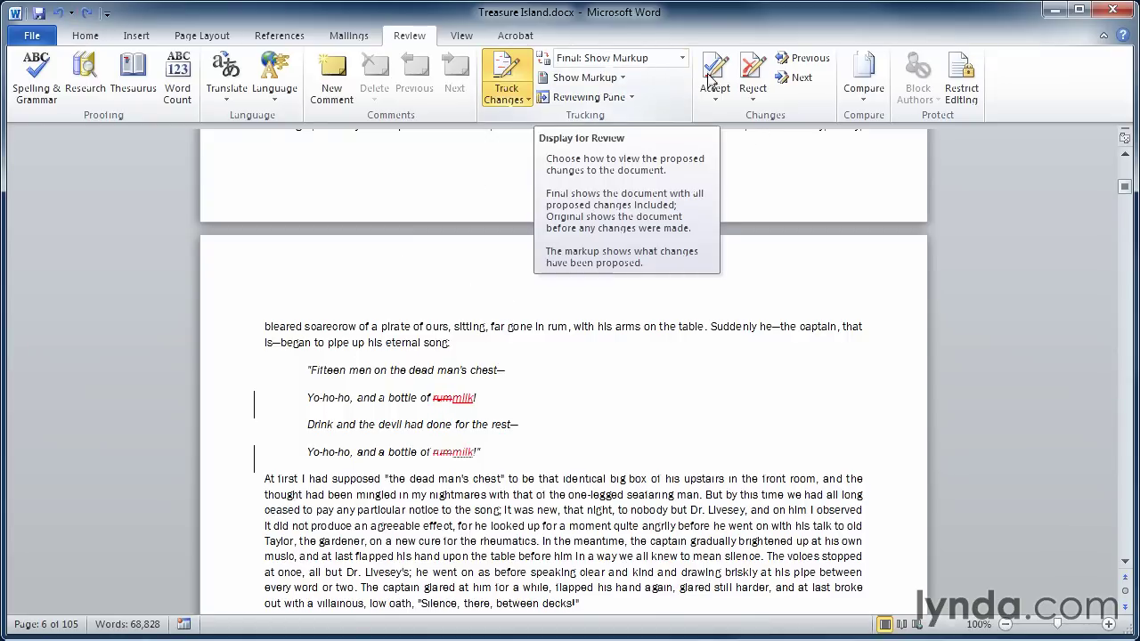
- Examine the revisions in the Reviewing Pane, go to the second deletion of "rum" in the text, and close the pane
click(583, 98)
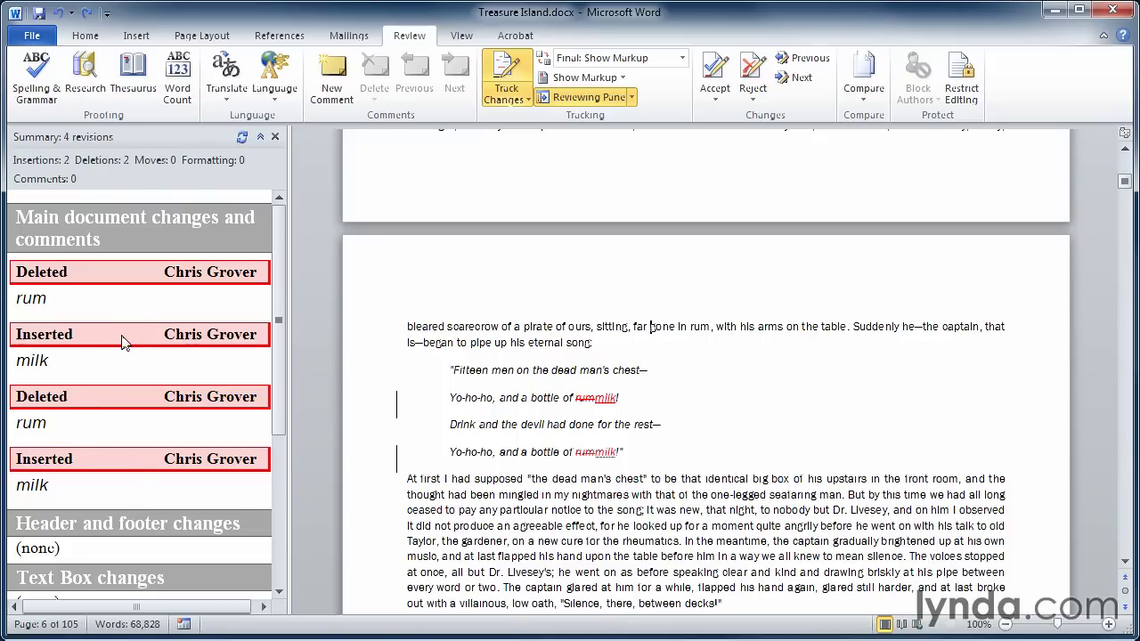
click(94, 425)
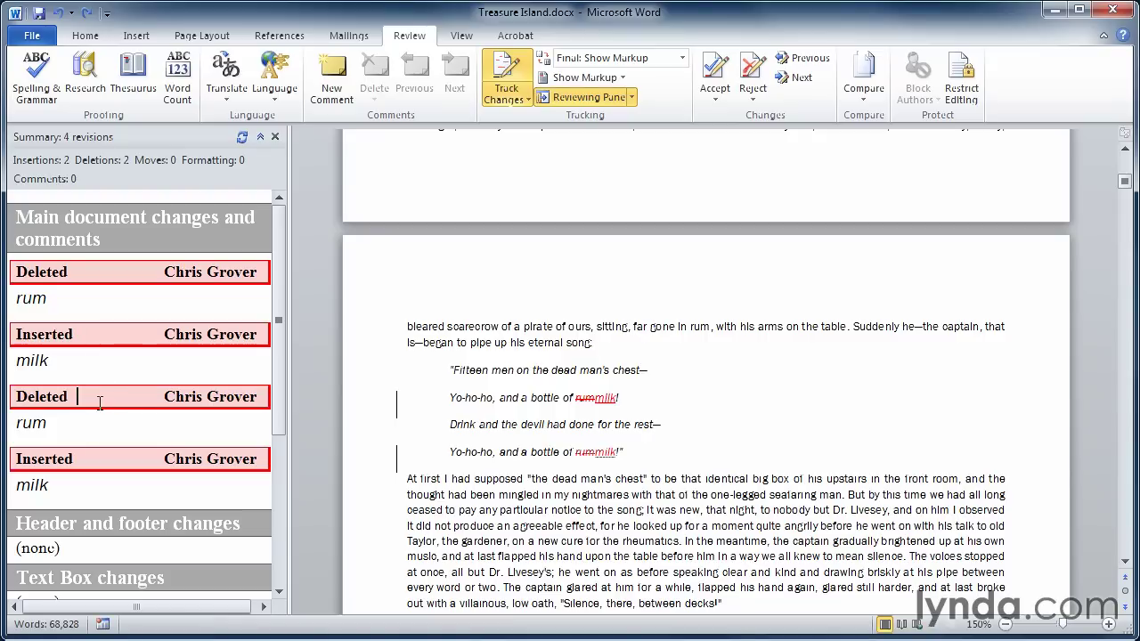
click(108, 406)
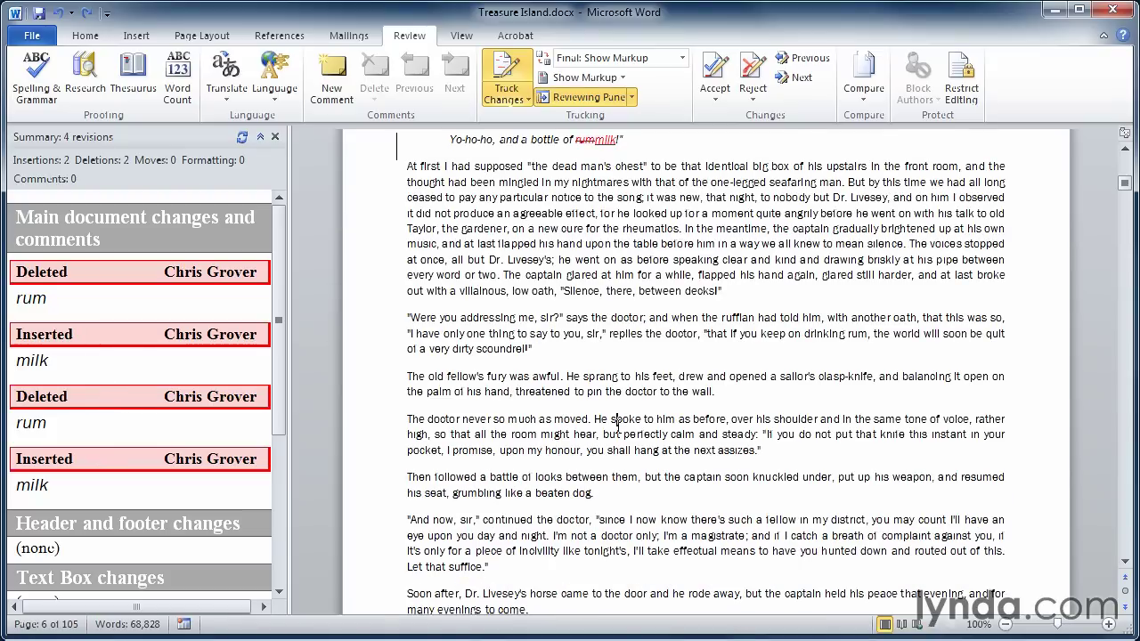
scroll(617, 426, up, 2)
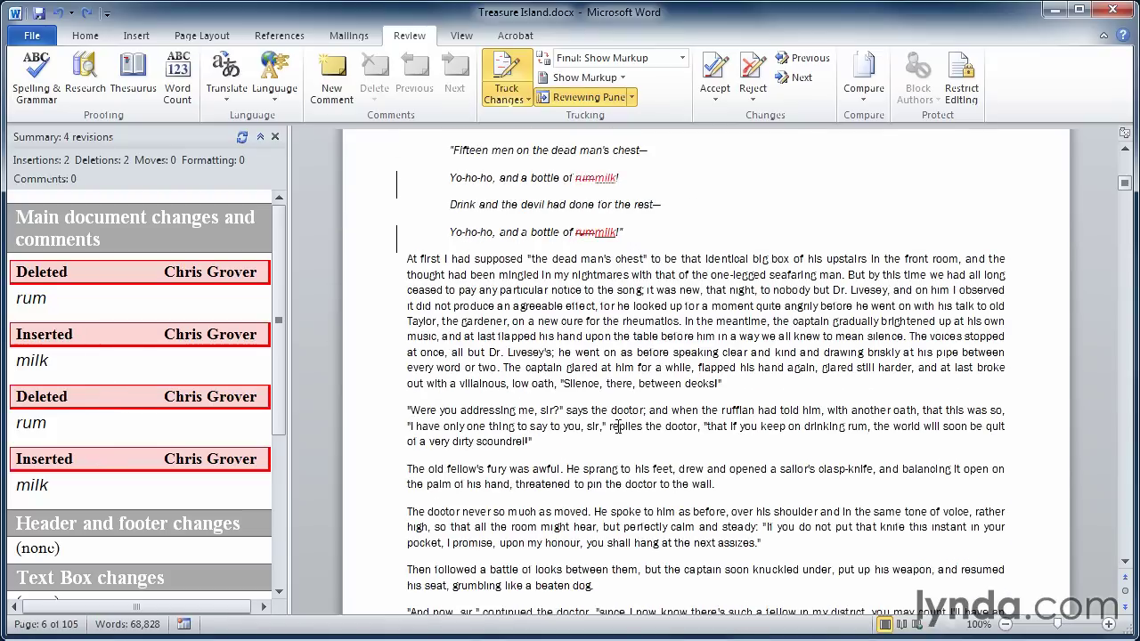
click(274, 138)
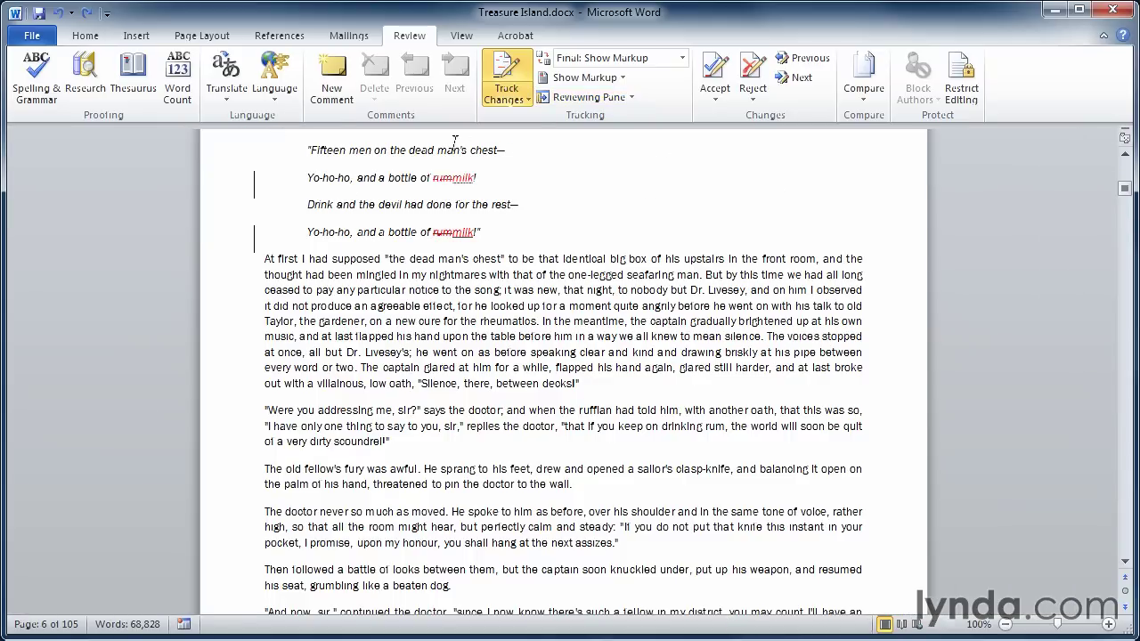